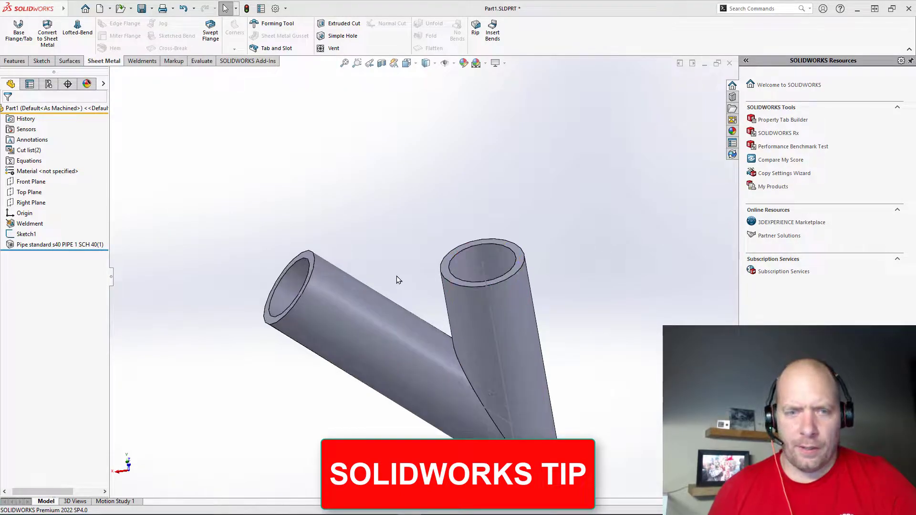
# Temporarily hide the vertical pipe, then show it again and orbit to view the crossing pipes.
pyautogui.click(506, 346)
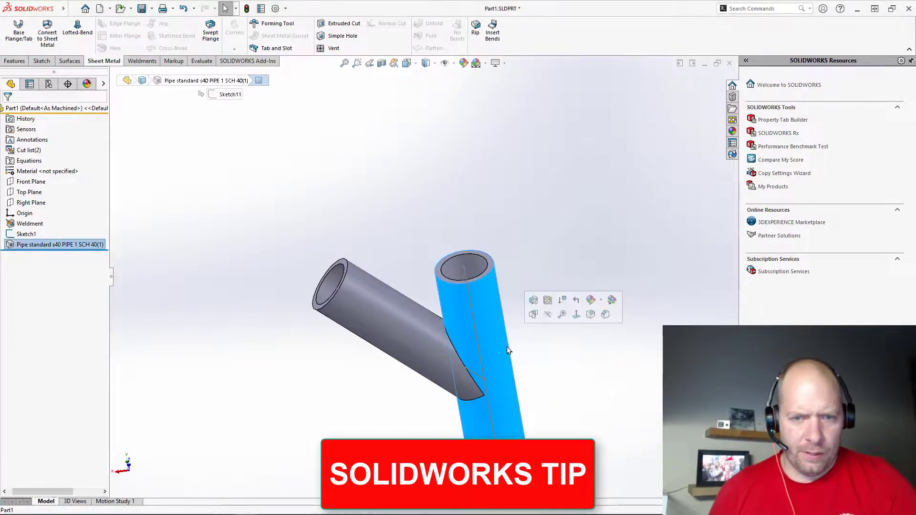
pyautogui.press('Tab')
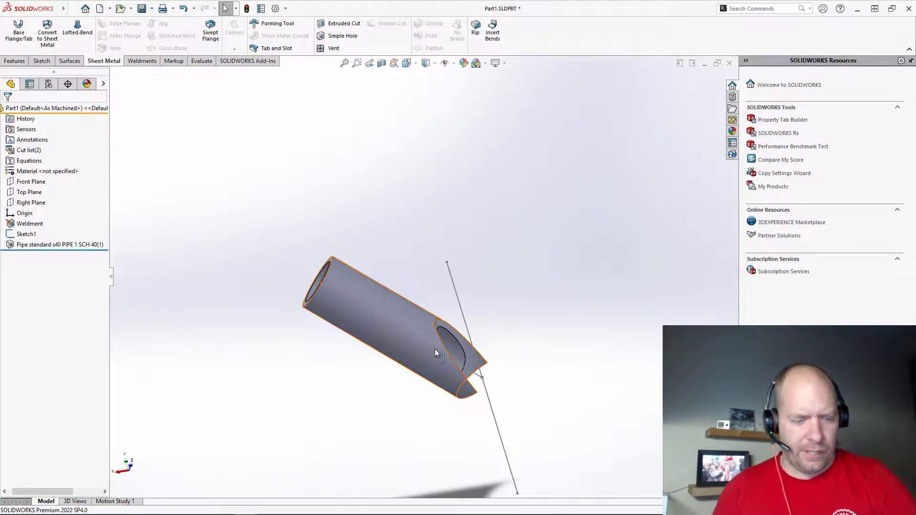
pyautogui.hotkey('shift', 'Tab')
pyautogui.moveTo(405, 355); pyautogui.dragTo(414, 357, button='middle')
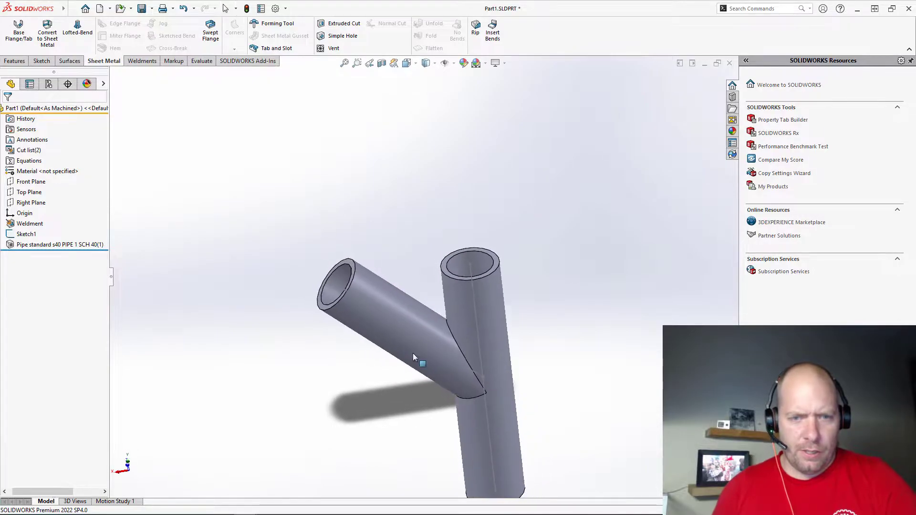
# Apply the Slit library feature to the angled pipe face, mapping Edge1, Edge2 and the centre point.
pyautogui.click(733, 98)
pyautogui.scroll(-5, 367, 334)
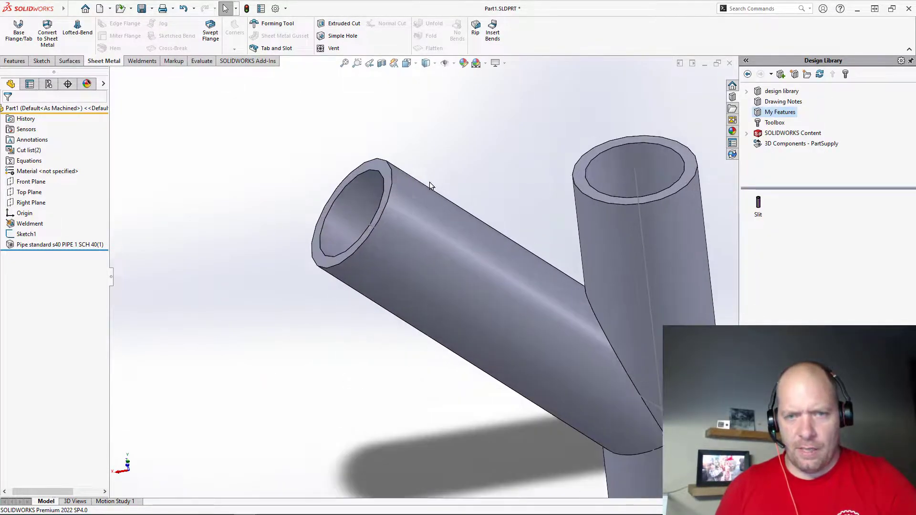
pyautogui.scroll(-2, 429, 183)
pyautogui.moveTo(754, 207); pyautogui.dragTo(358, 177)
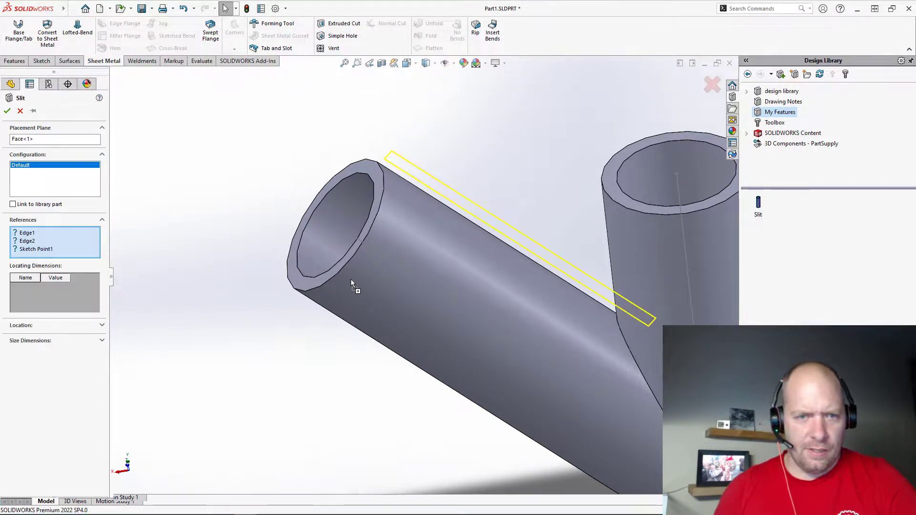
pyautogui.click(339, 263)
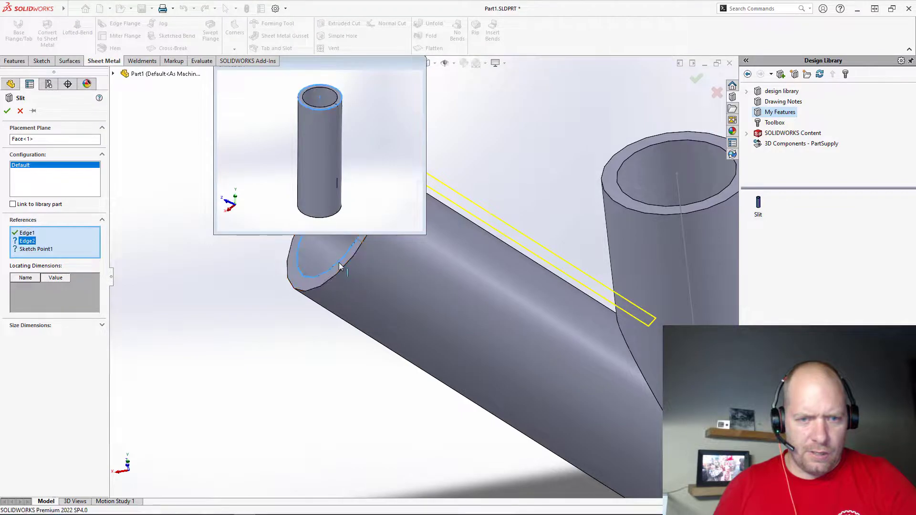
pyautogui.click(347, 264)
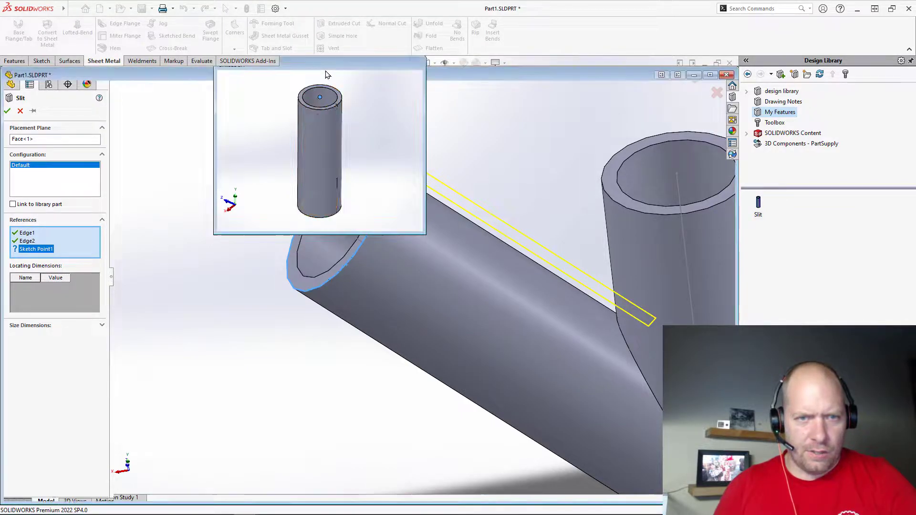
pyautogui.moveTo(327, 77); pyautogui.dragTo(105, 103)
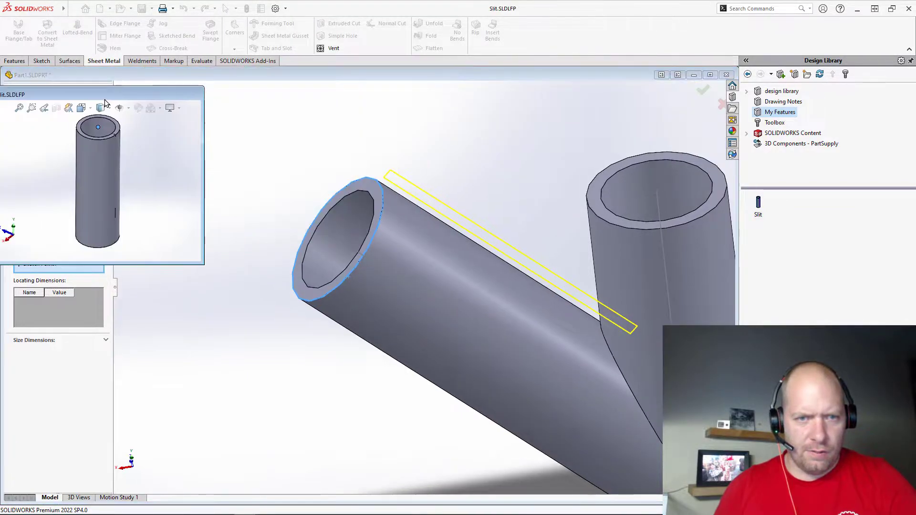
pyautogui.click(338, 239)
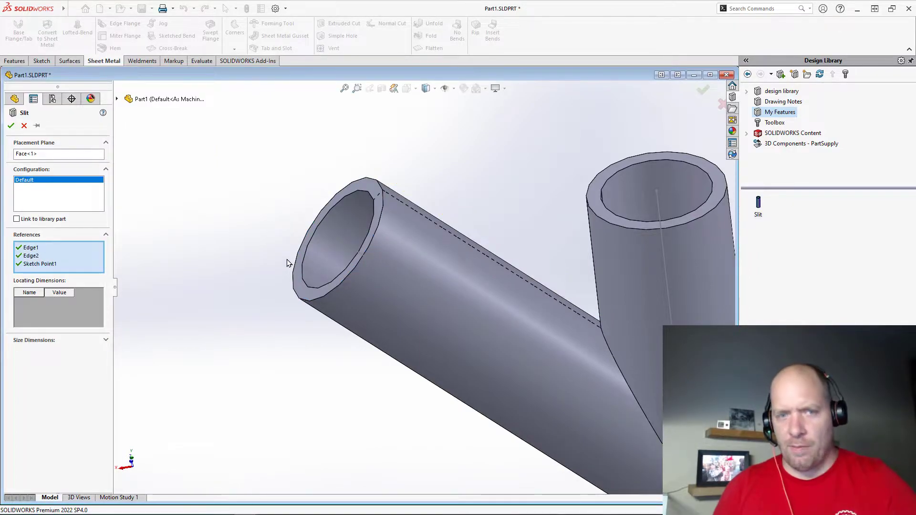
# Confirm the Slit feature and zoom and orbit to inspect the lengthwise gap in the angled pipe.
pyautogui.click(11, 125)
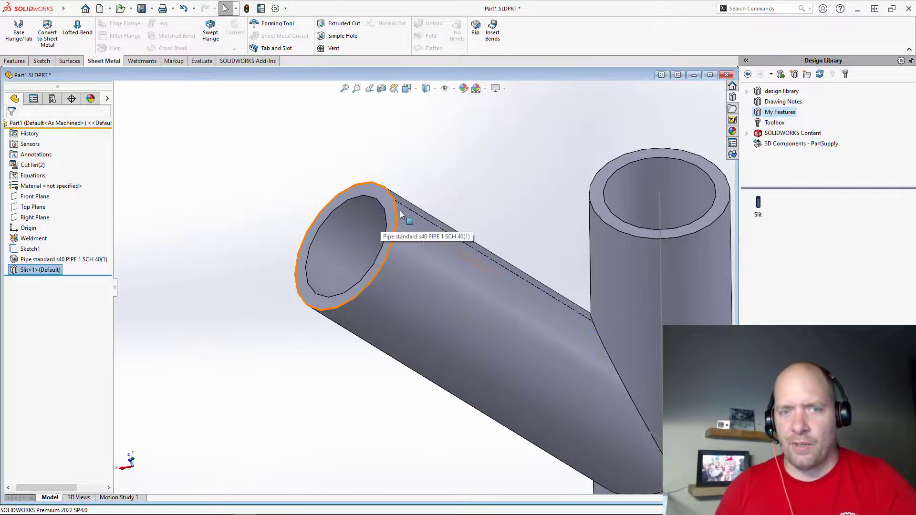
pyautogui.scroll(-3, 369, 220)
pyautogui.scroll(-5, 369, 220)
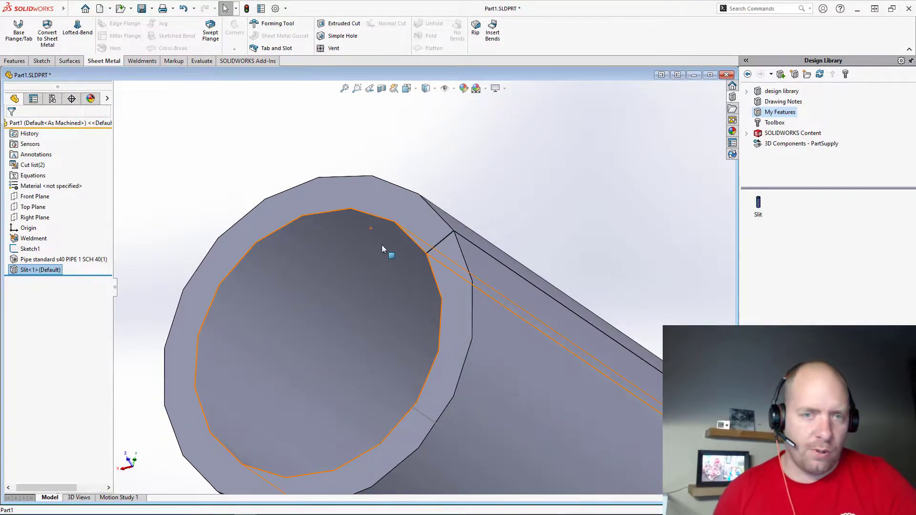
pyautogui.scroll(3, 384, 295)
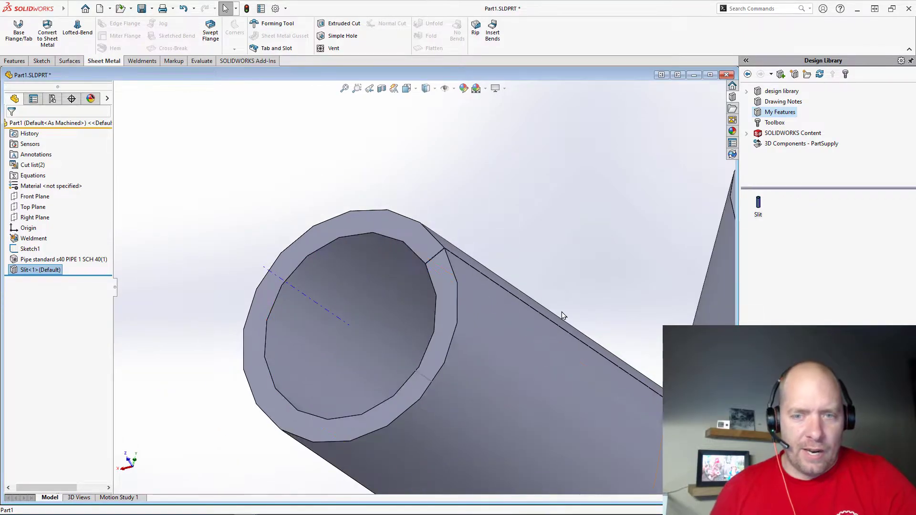
pyautogui.scroll(2, 559, 393)
pyautogui.moveTo(558, 393); pyautogui.dragTo(527, 382, button='middle')
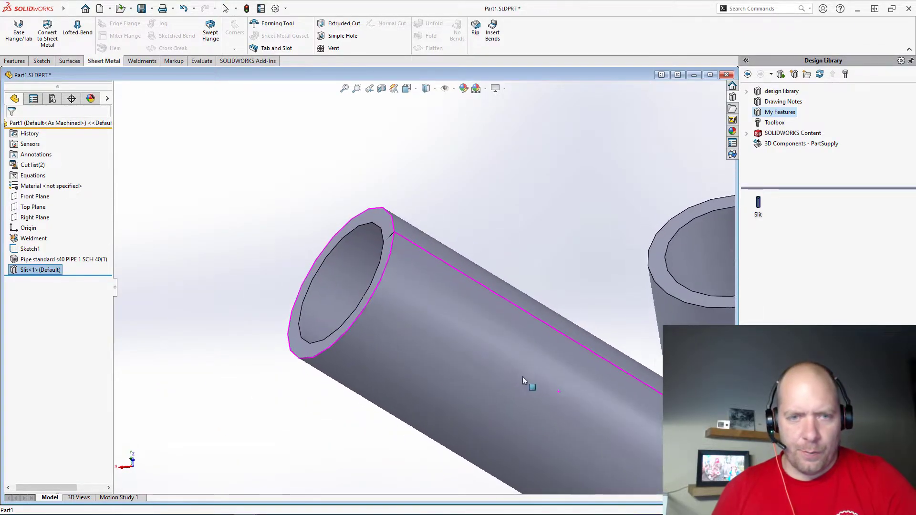
pyautogui.scroll(-2, 405, 196)
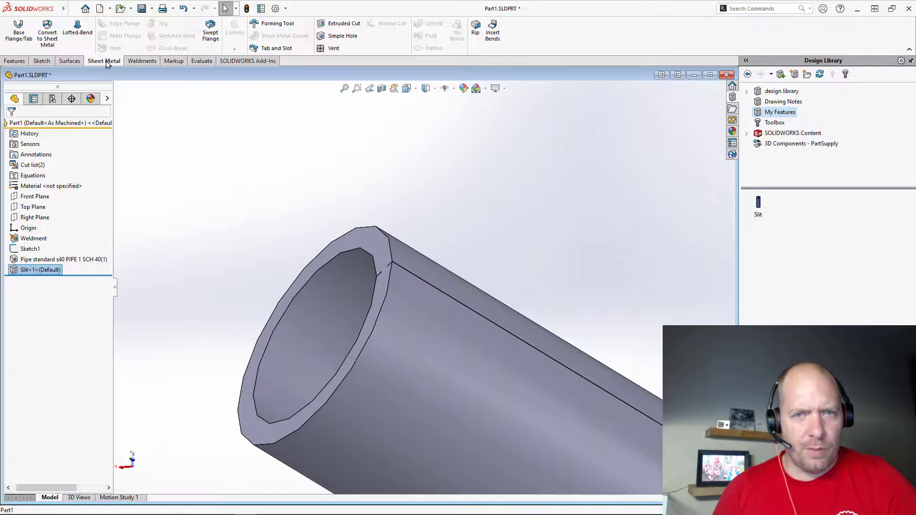
# Insert Bends on the slit pipe, using the slit edge as the fixed edge with 0.075in radius.
pyautogui.click(492, 30)
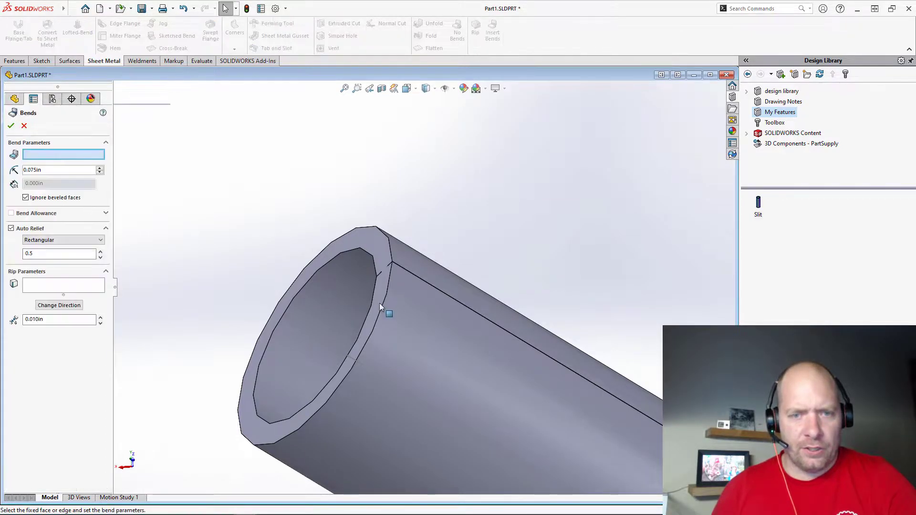
pyautogui.scroll(-6, 381, 243)
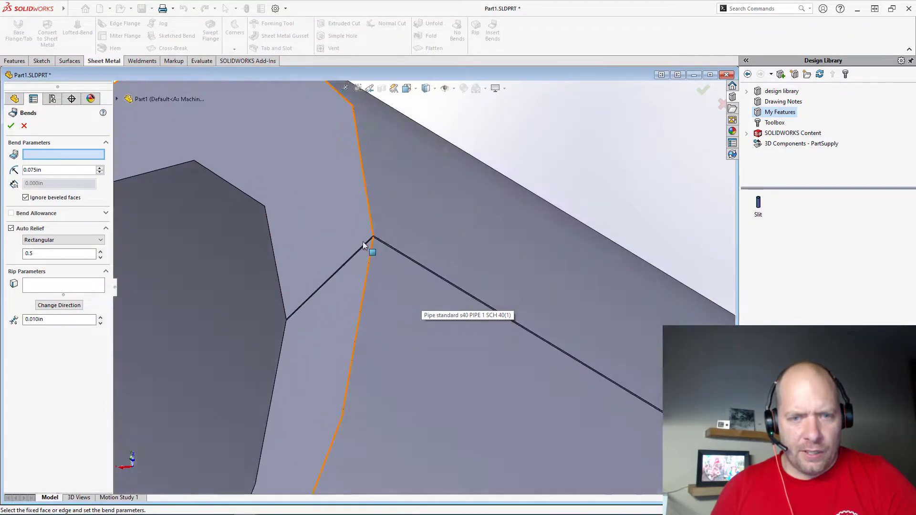
pyautogui.click(394, 248)
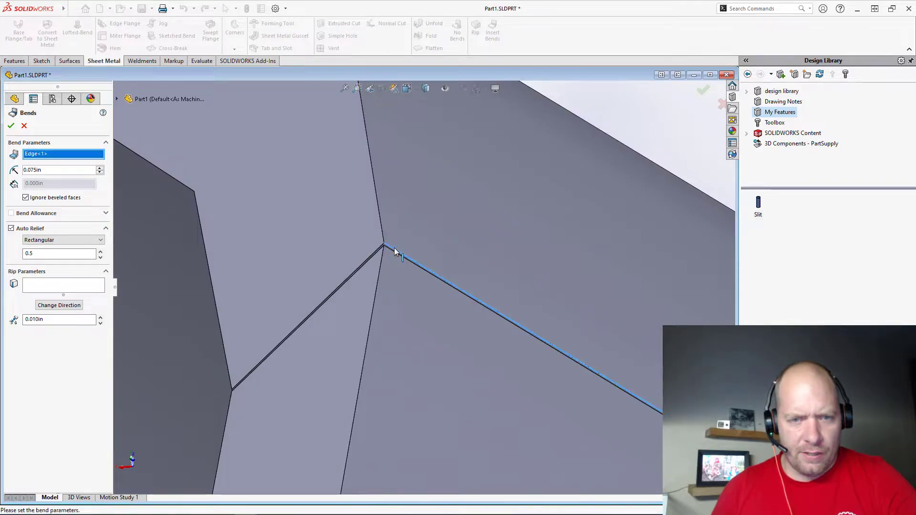
pyautogui.scroll(3, 396, 246)
pyautogui.scroll(5, 408, 243)
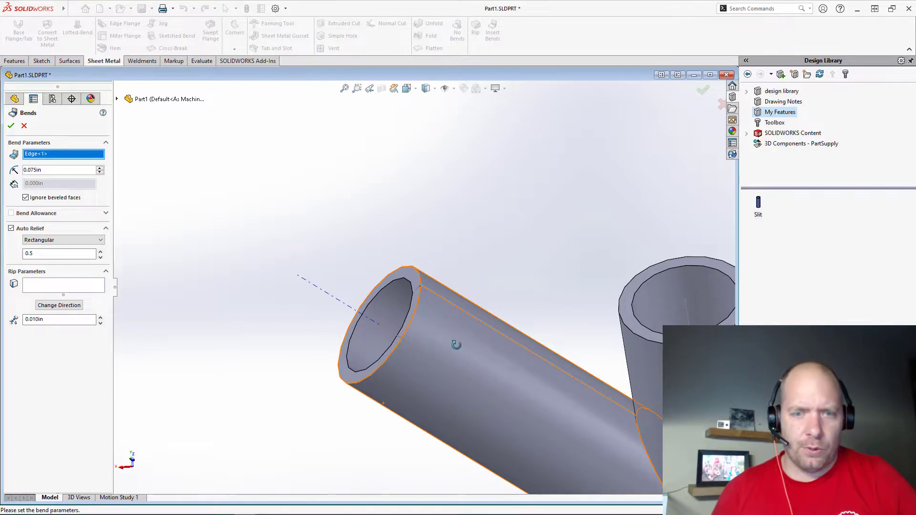
pyautogui.moveTo(456, 344); pyautogui.dragTo(497, 388, button='middle')
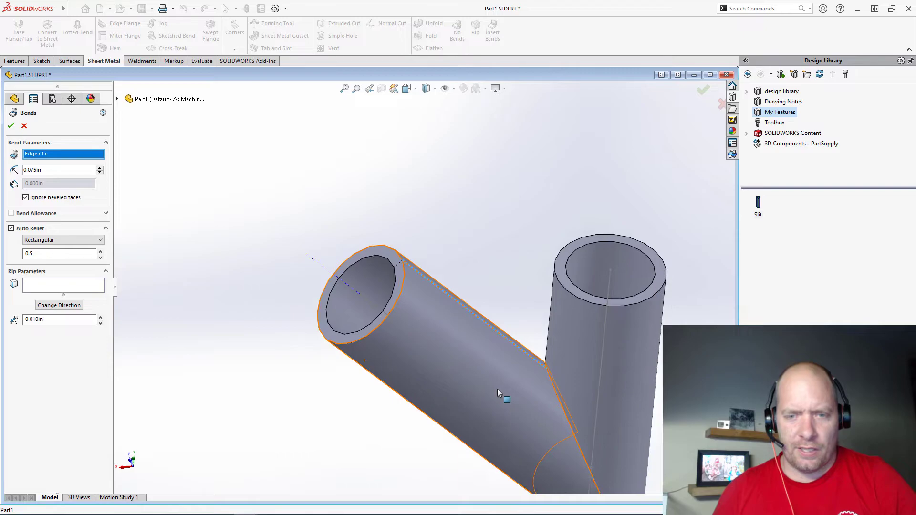
pyautogui.click(11, 126)
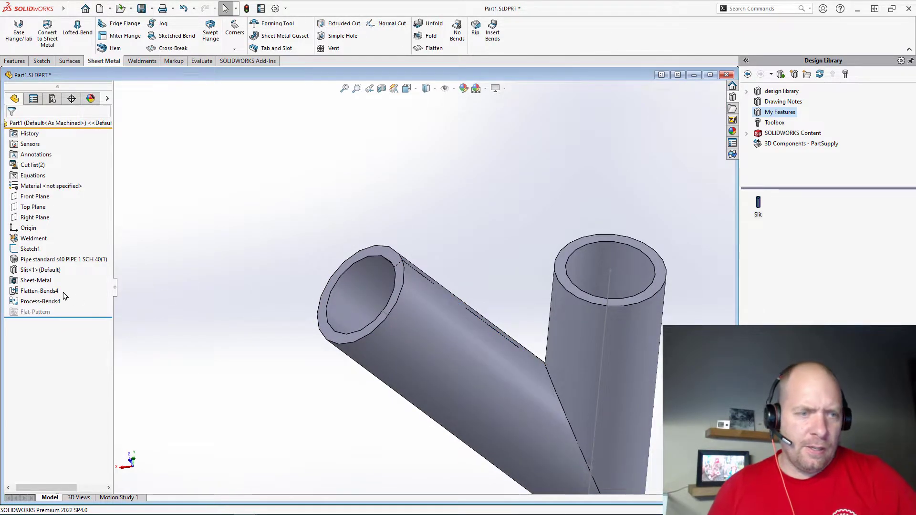
pyautogui.click(38, 291)
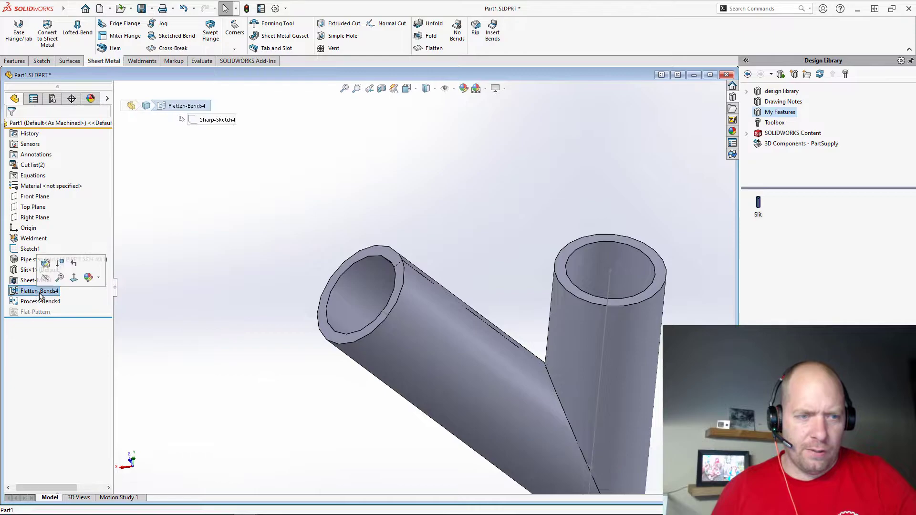
pyautogui.click(33, 312)
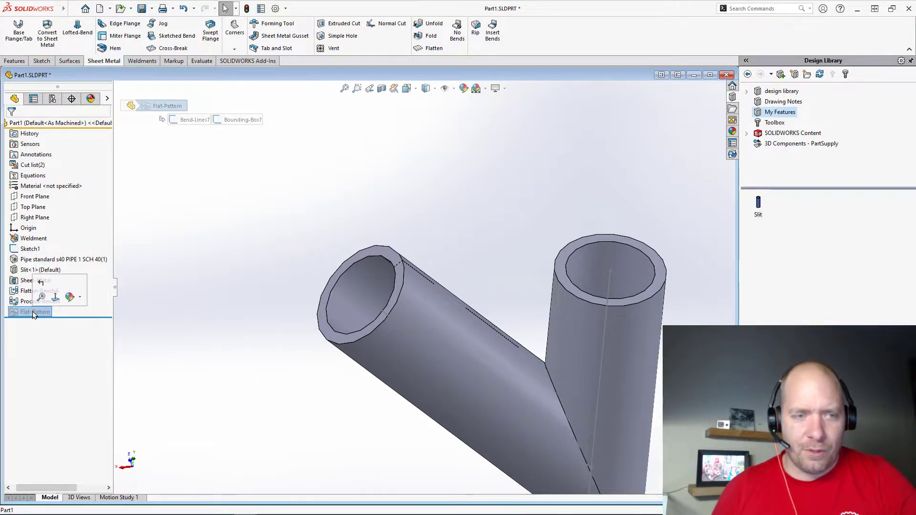
pyautogui.click(241, 273)
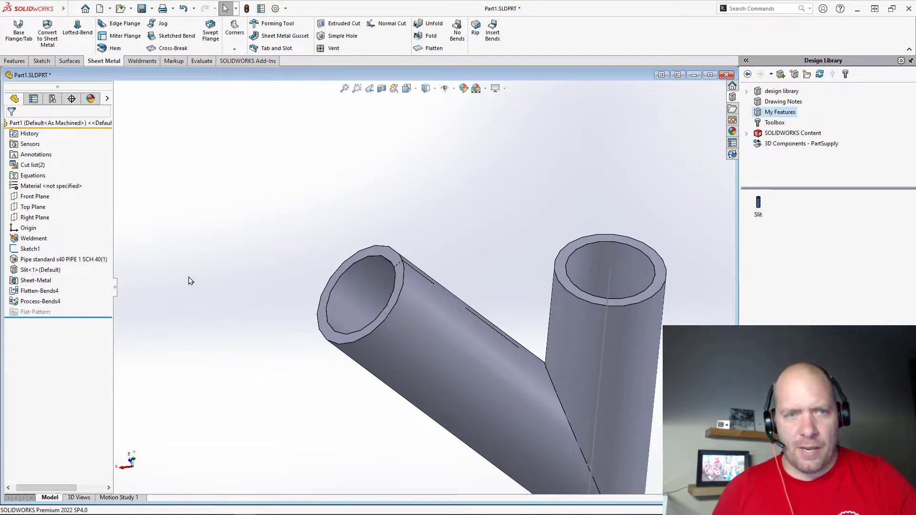
# Flatten the angled pipe into its flat pattern and orbit to view the sheet.
pyautogui.click(417, 299)
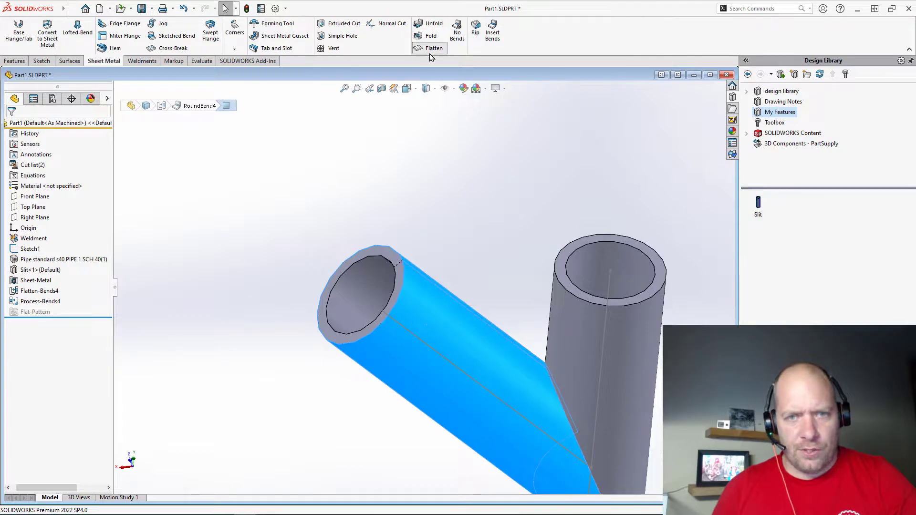
pyautogui.click(430, 51)
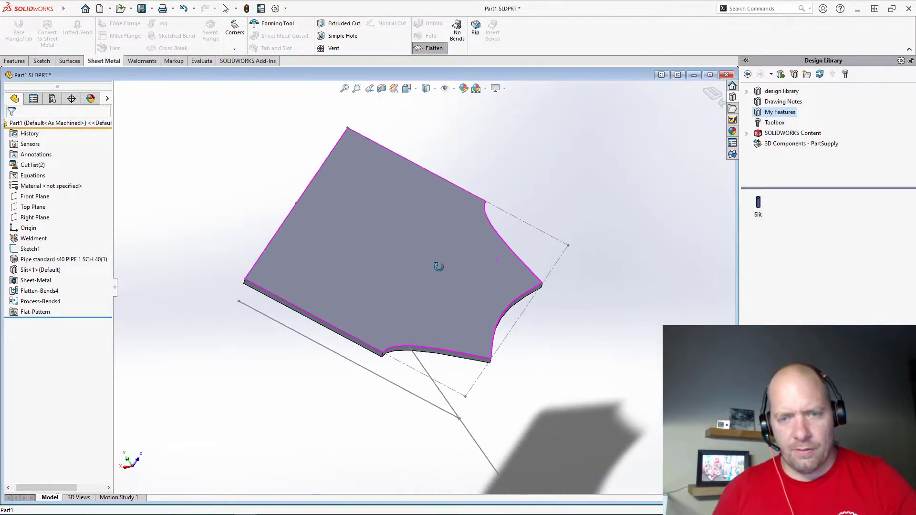
pyautogui.moveTo(438, 266); pyautogui.dragTo(347, 299, button='middle')
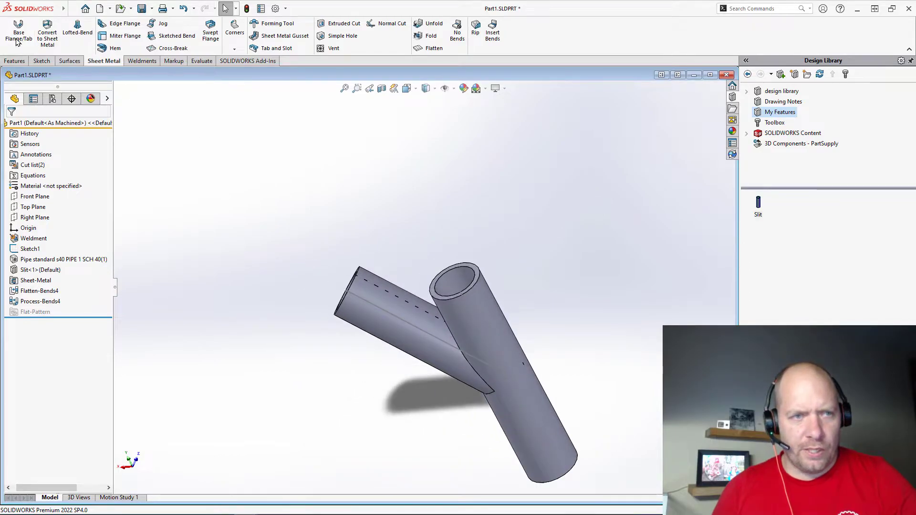
# Create a new drawing from the D-Drawing template.
pyautogui.click(57, 10)
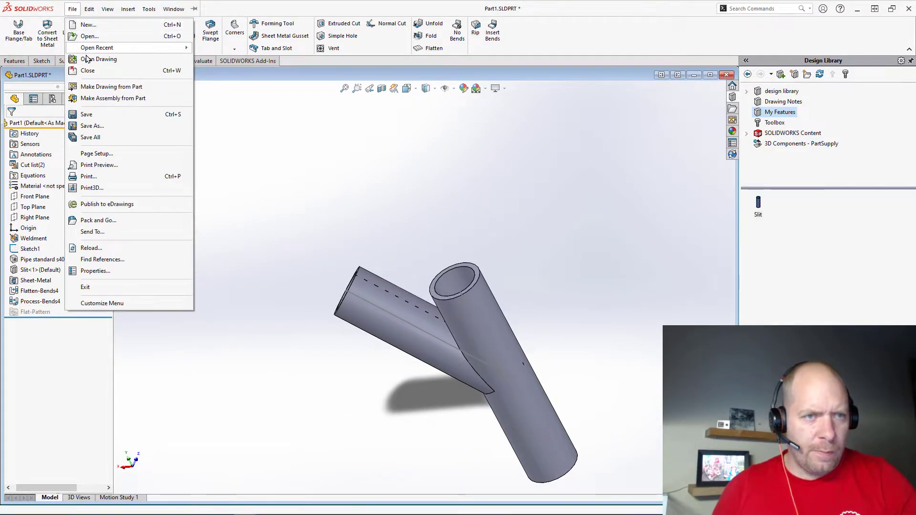
pyautogui.click(87, 25)
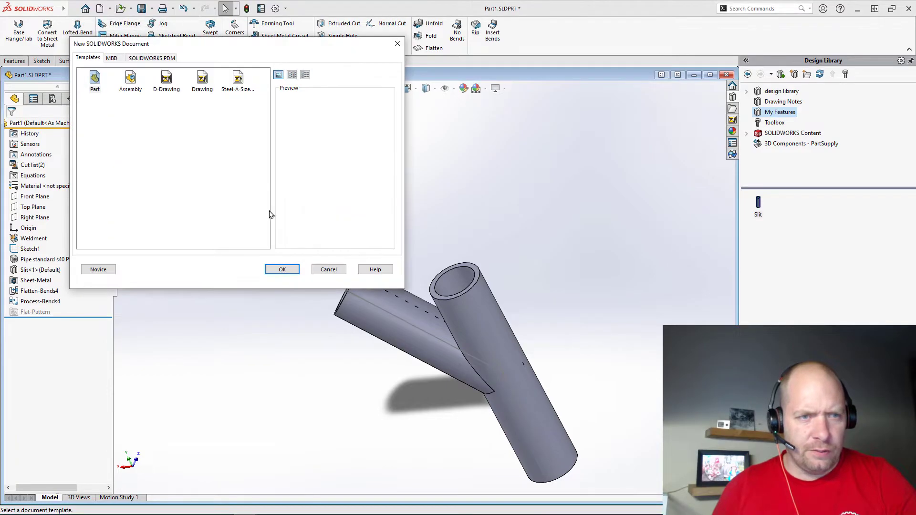
pyautogui.doubleClick(167, 81)
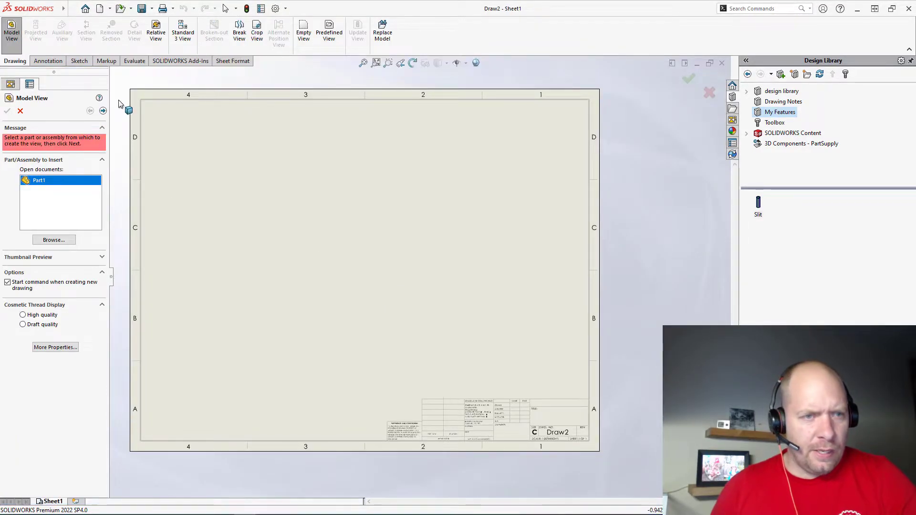
# Place a flat-pattern view of only the angled tube body from Part1 on the sheet.
pyautogui.click(103, 111)
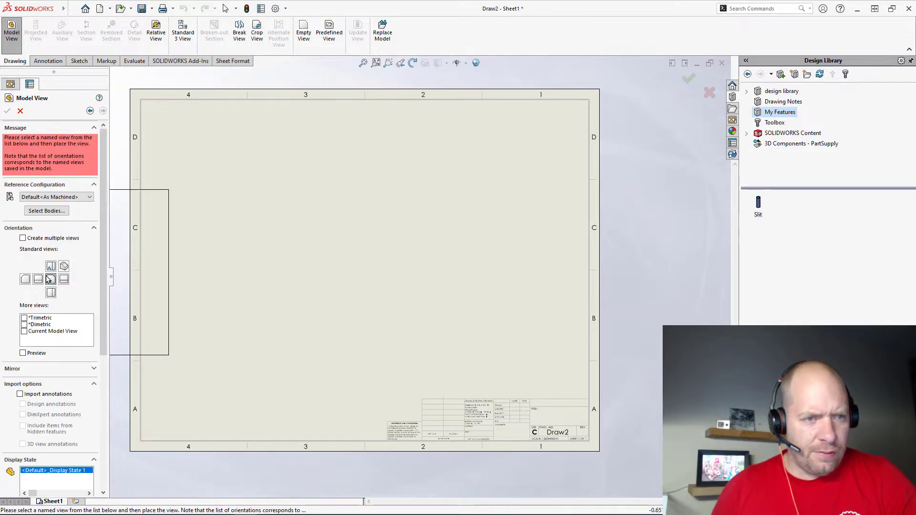
pyautogui.click(45, 211)
pyautogui.click(388, 317)
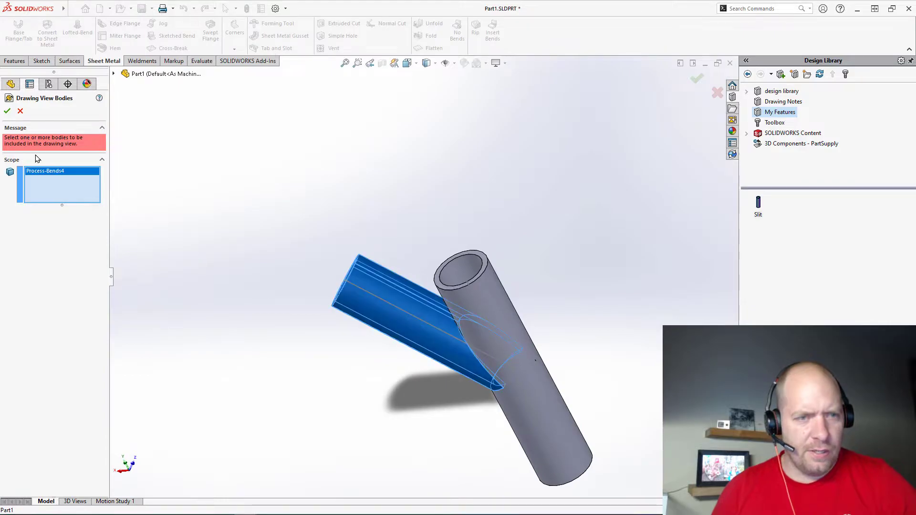
pyautogui.click(8, 110)
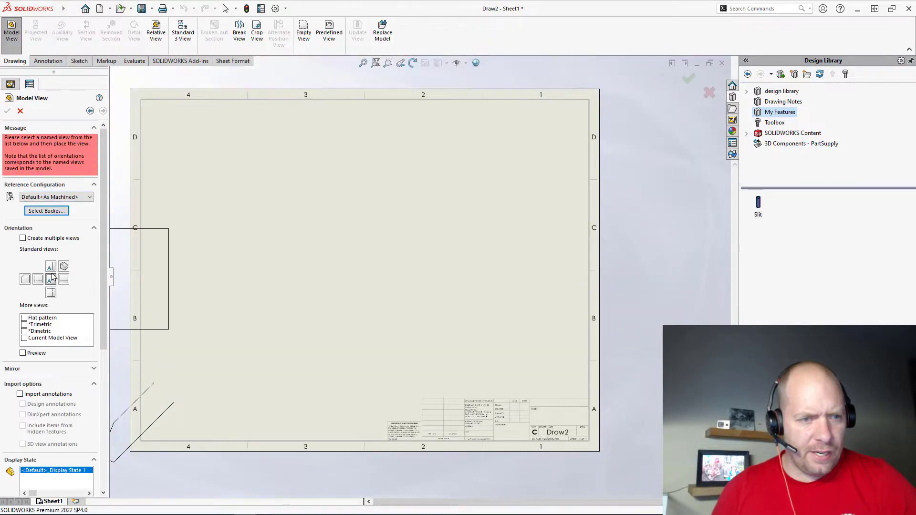
pyautogui.click(24, 318)
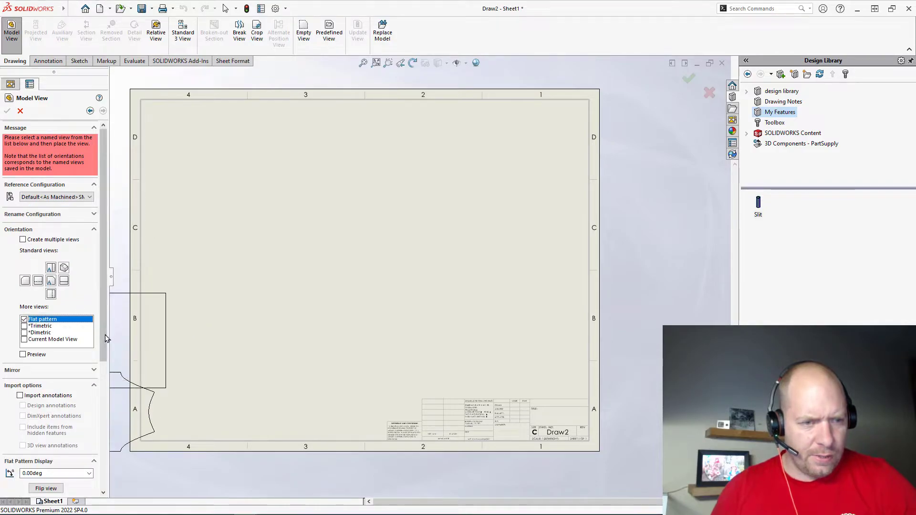
pyautogui.scroll(-3, 102, 402)
pyautogui.scroll(-3, 103, 403)
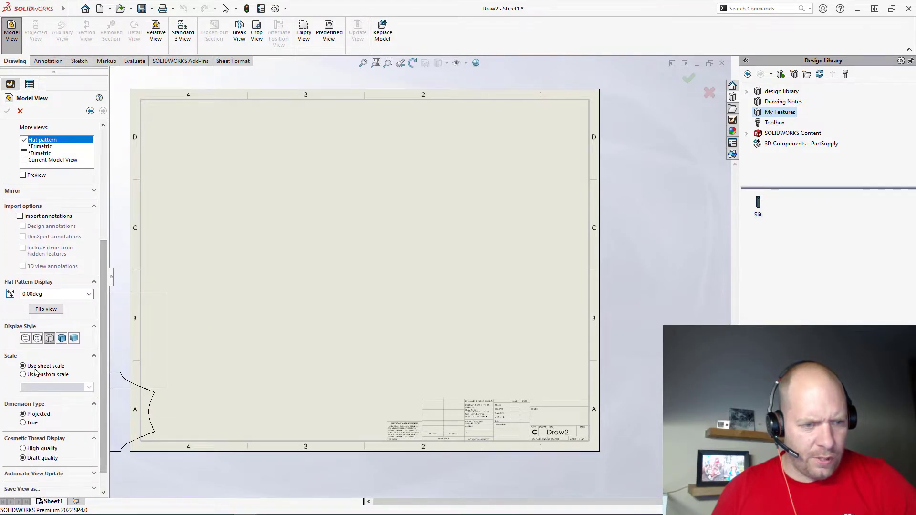
pyautogui.click(337, 241)
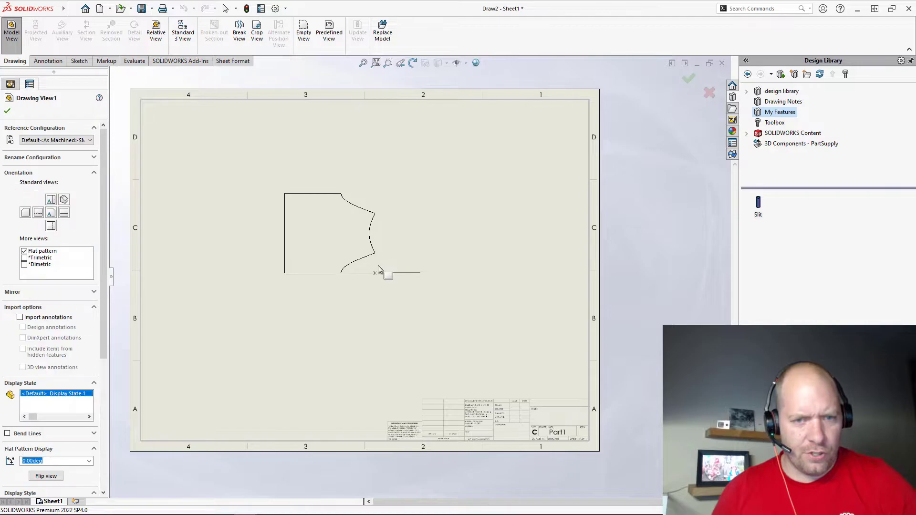
# Finish the drawing view, check the bend note, and return to the Part1 model window.
pyautogui.scroll(-2, 378, 268)
pyautogui.press('Escape')
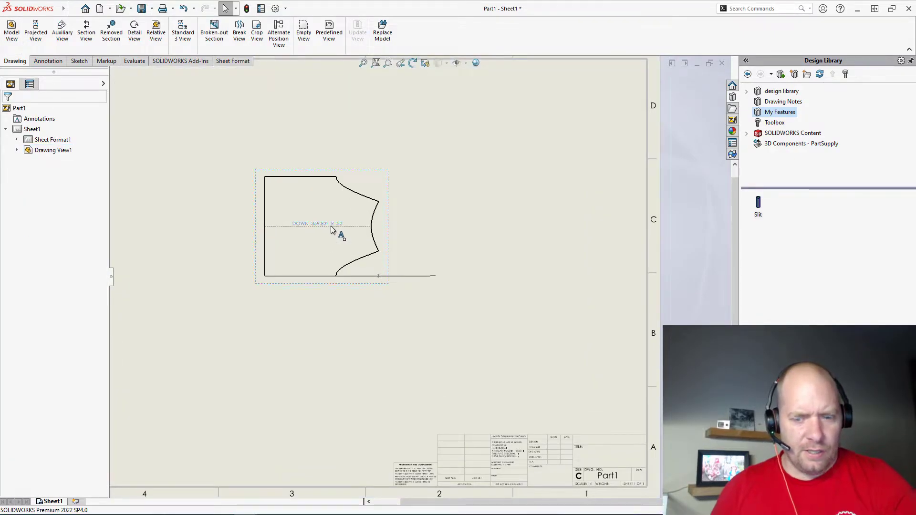
pyautogui.click(332, 229)
pyautogui.click(463, 216)
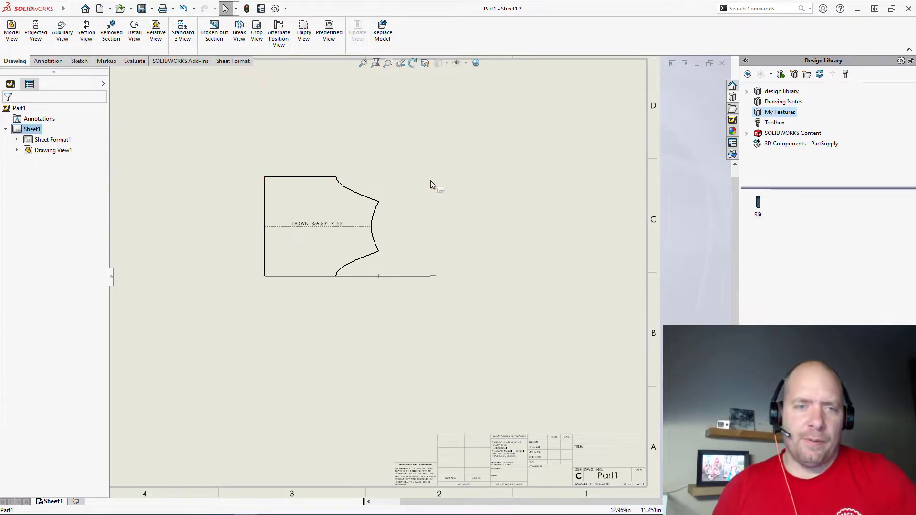
pyautogui.hotkey('ctrl', 'Tab')
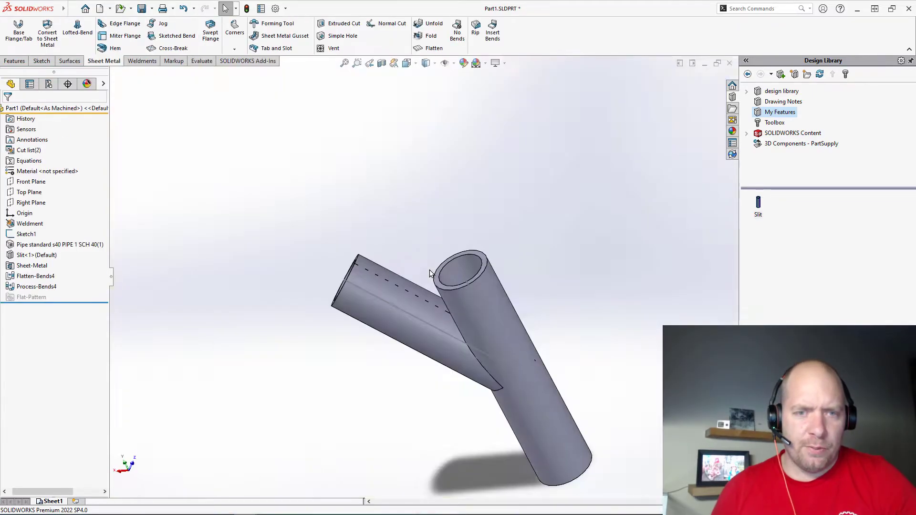
# Save the pipe part as a Part Template (*.prtdot) named Coped.
pyautogui.moveTo(464, 226); pyautogui.dragTo(473, 239, button='middle')
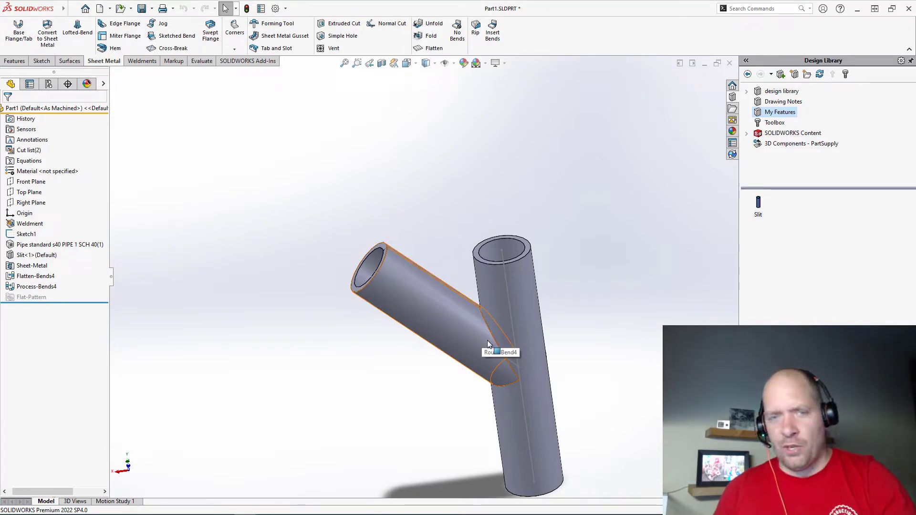
pyautogui.click(152, 9)
pyautogui.click(158, 34)
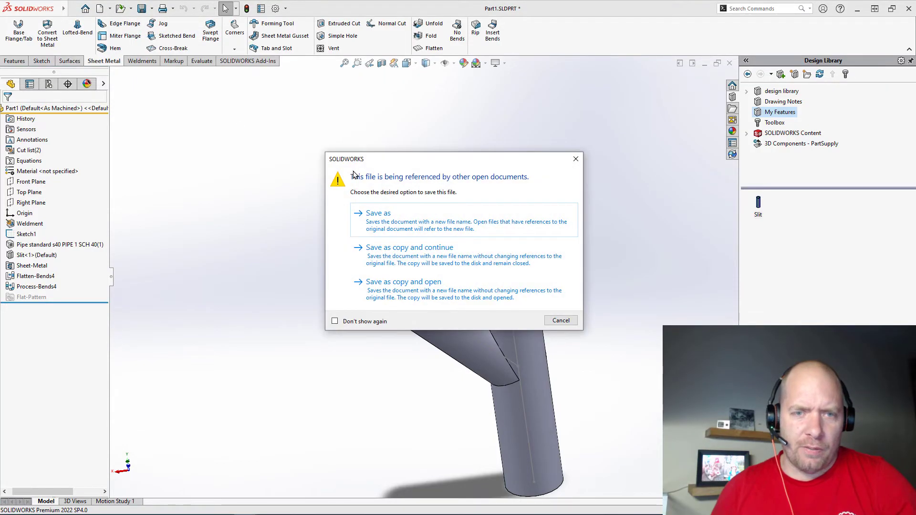
pyautogui.click(391, 224)
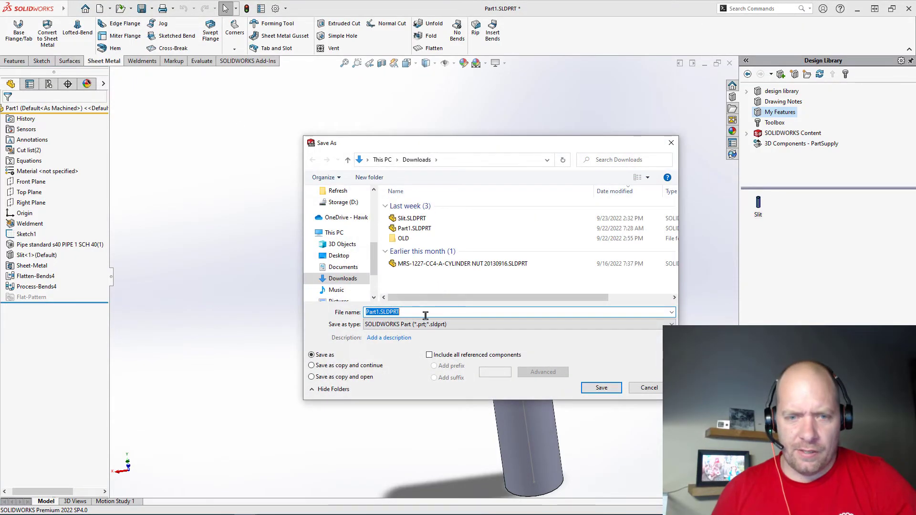
pyautogui.click(423, 326)
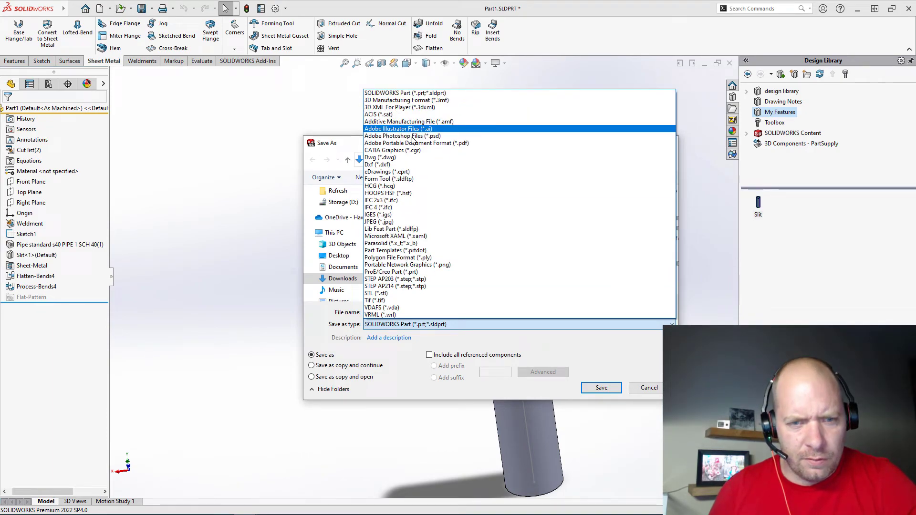
pyautogui.click(412, 249)
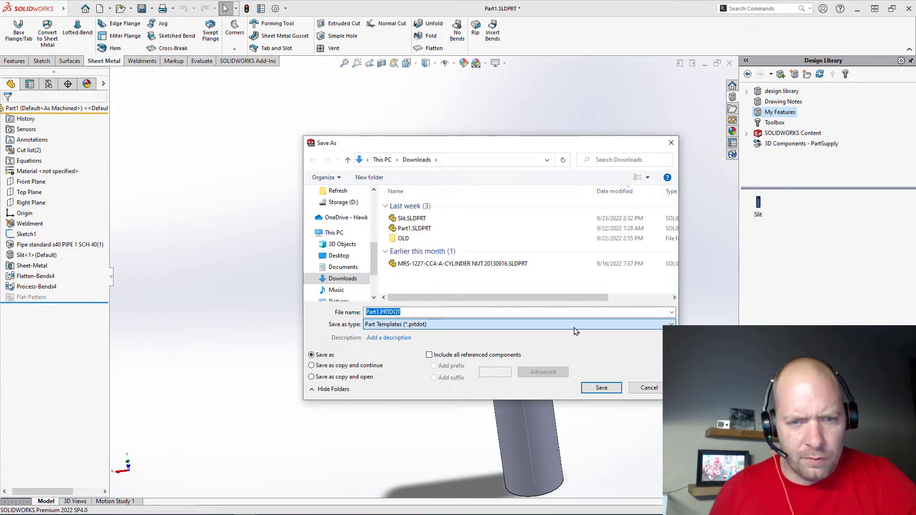
pyautogui.click(380, 312)
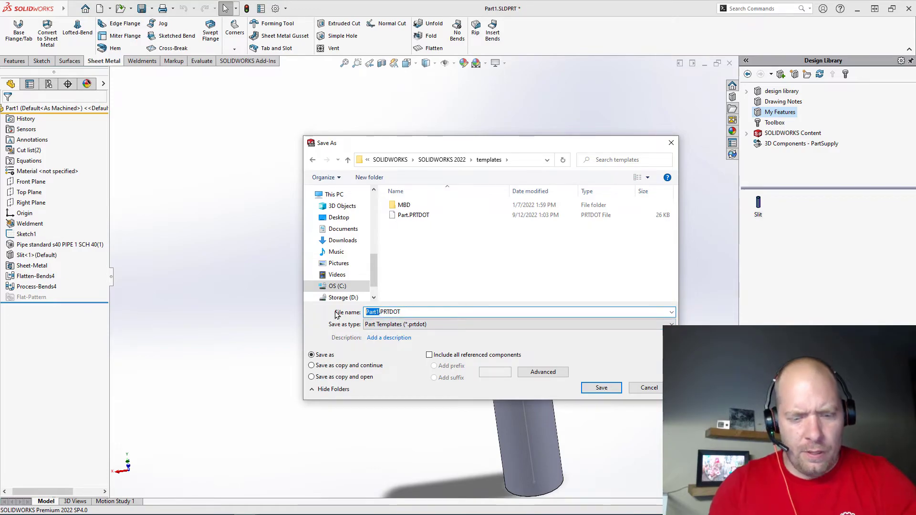
pyautogui.write('Coped')
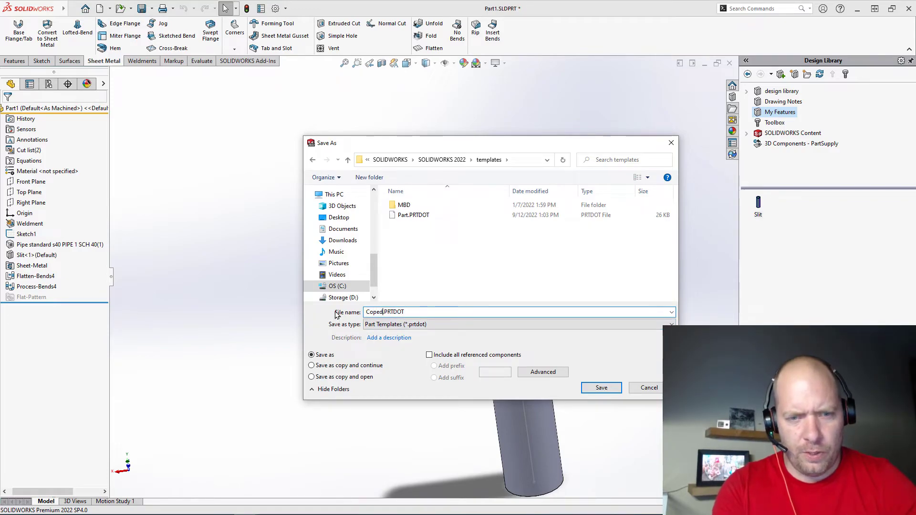
pyautogui.click(586, 388)
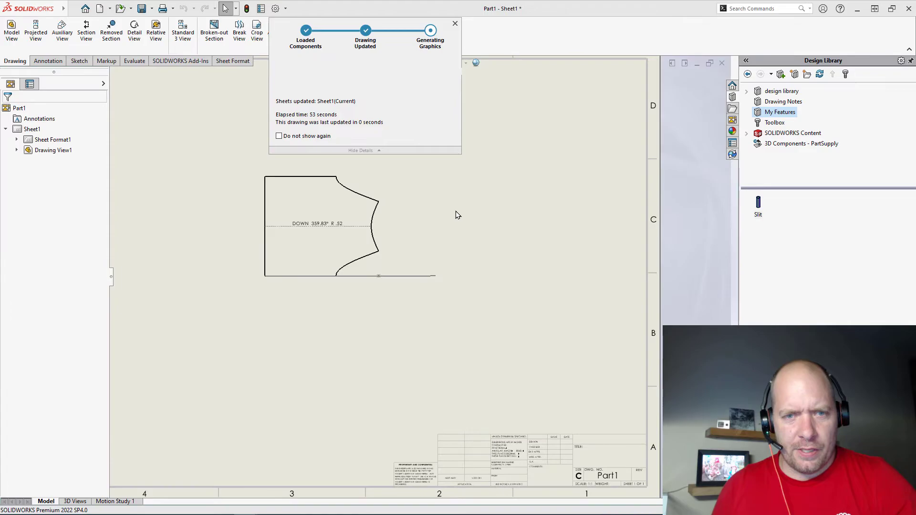
# Close the Coped template part without saving, dismiss the update and error dialogs, and close the drawing.
pyautogui.click(722, 63)
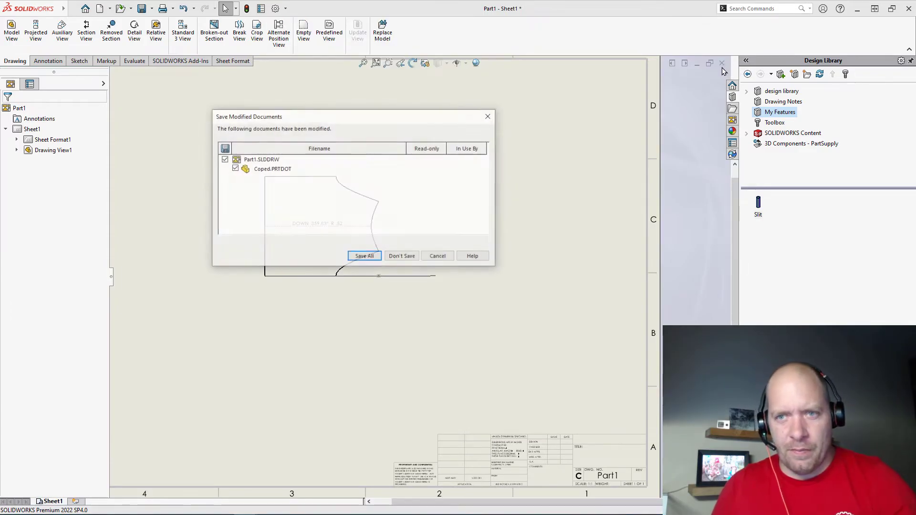
pyautogui.click(400, 259)
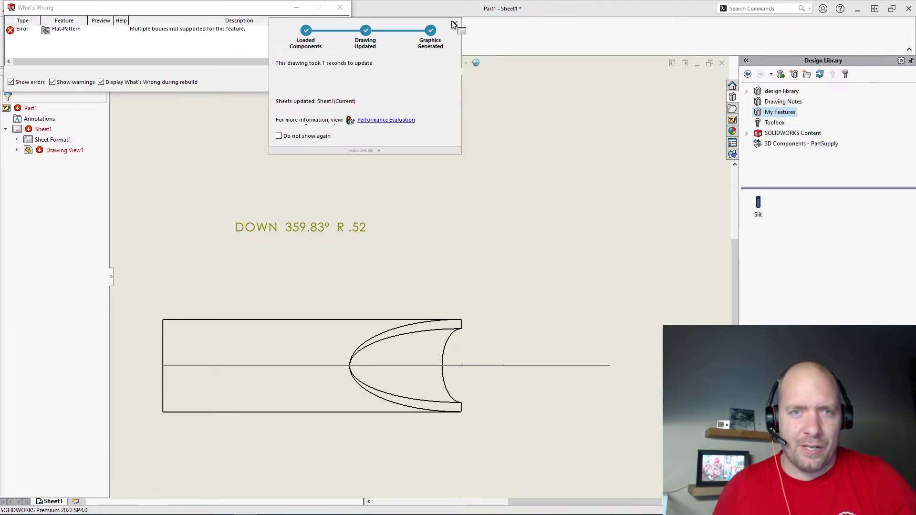
pyautogui.click(454, 24)
pyautogui.click(340, 7)
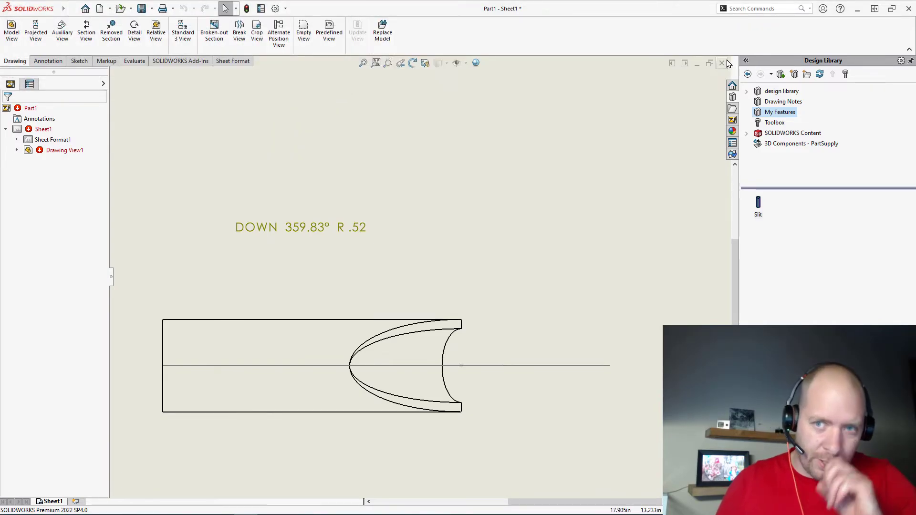
pyautogui.click(722, 63)
# Discard the drawing changes and start a new part from the Coped template.
pyautogui.click(402, 256)
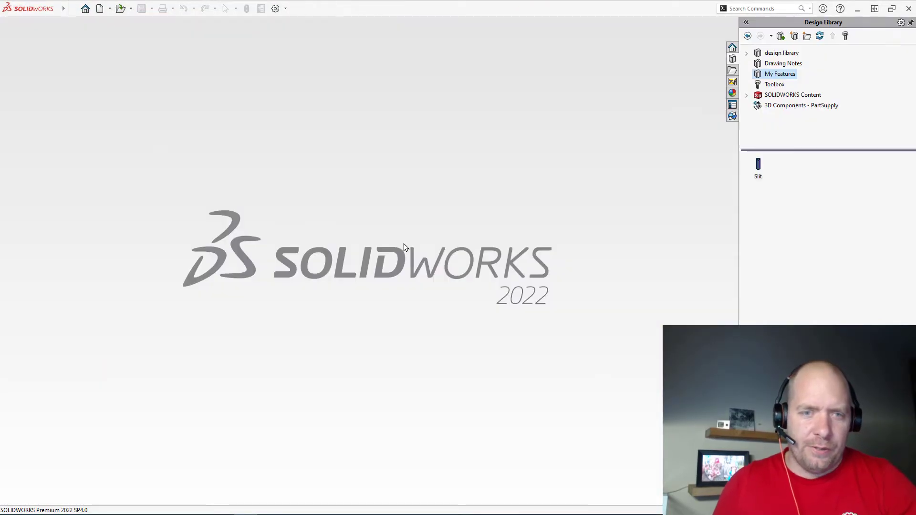
pyautogui.click(100, 9)
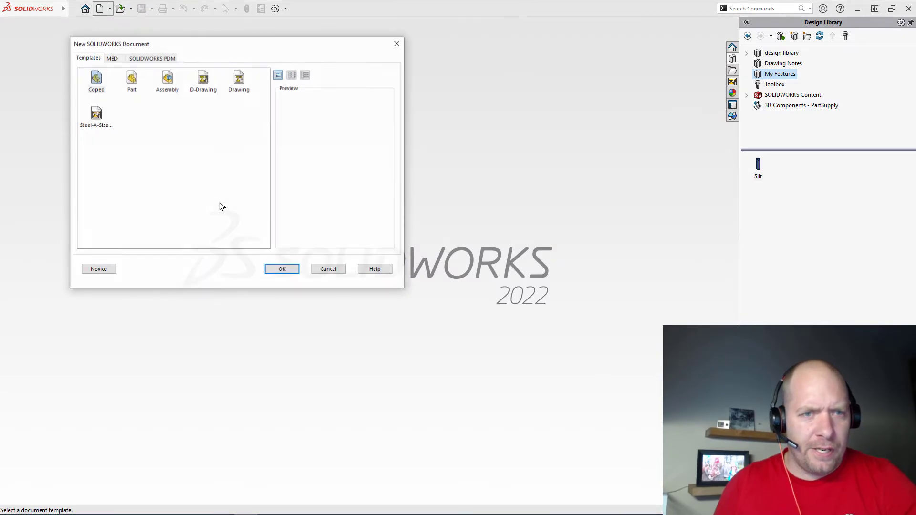
pyautogui.click(96, 81)
pyautogui.doubleClick(102, 82)
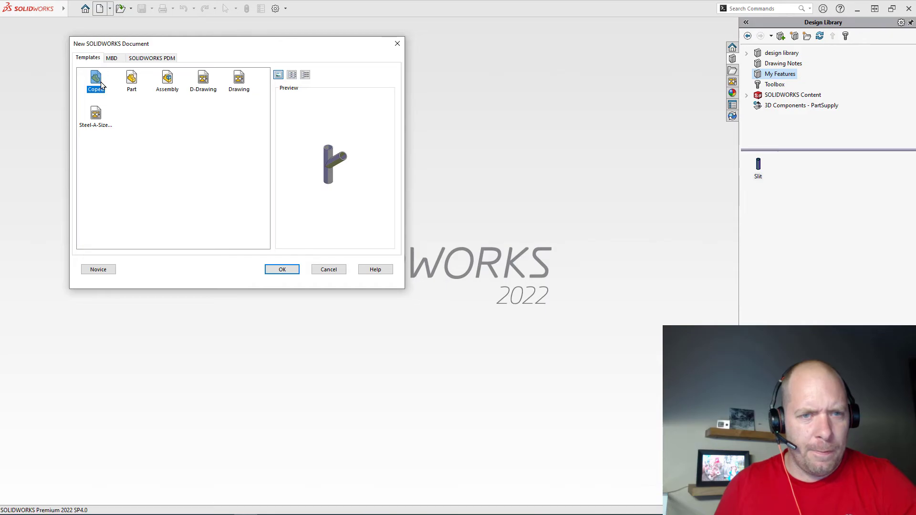